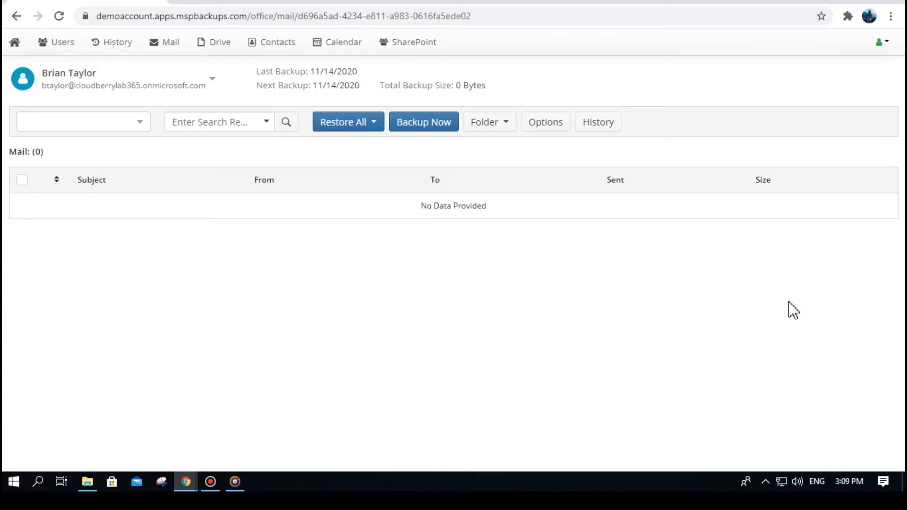
Open the Administrator's backed-up mail from the users list and browse the mailbox users available for switching
click(69, 51)
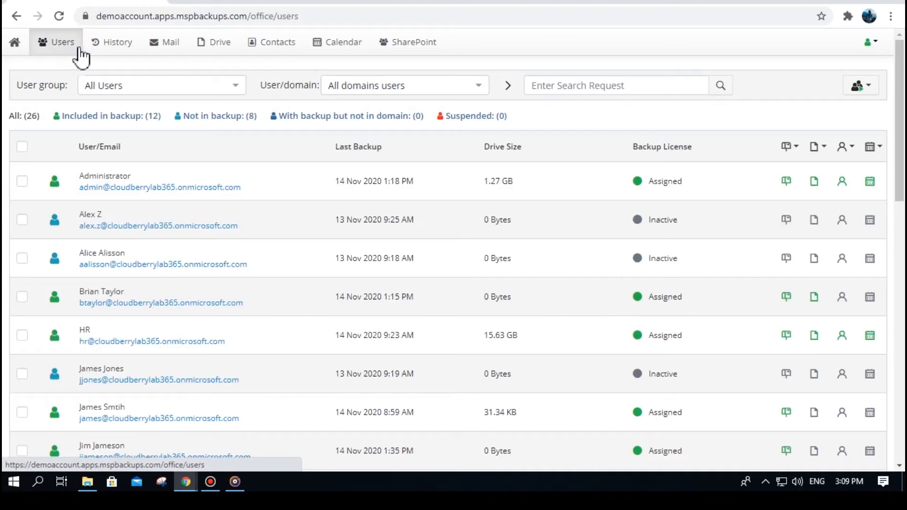
click(170, 47)
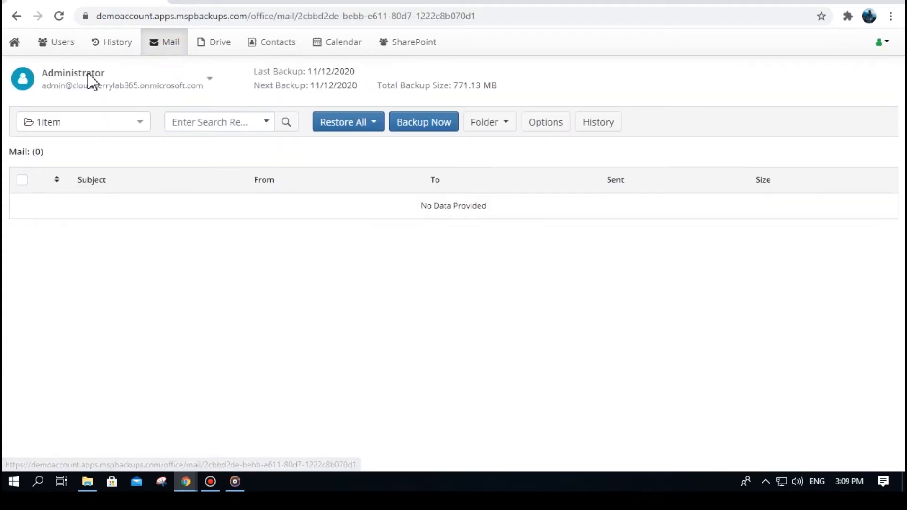
click(210, 81)
scroll(174, 150, down, 3)
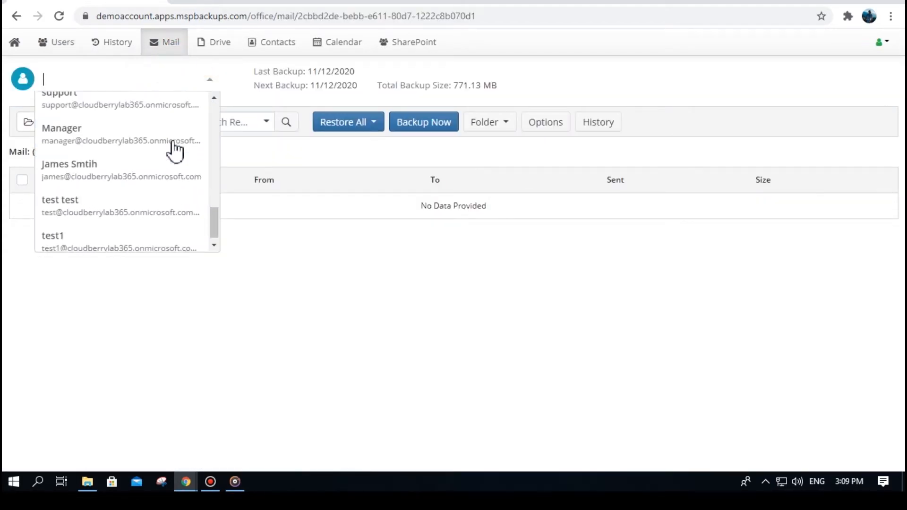
click(208, 80)
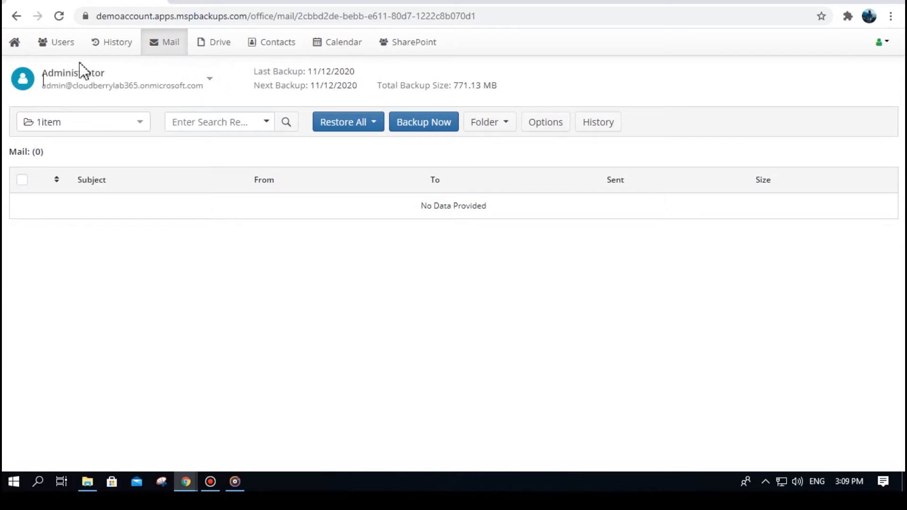
Return to the users list and open the Drive backup section
click(64, 48)
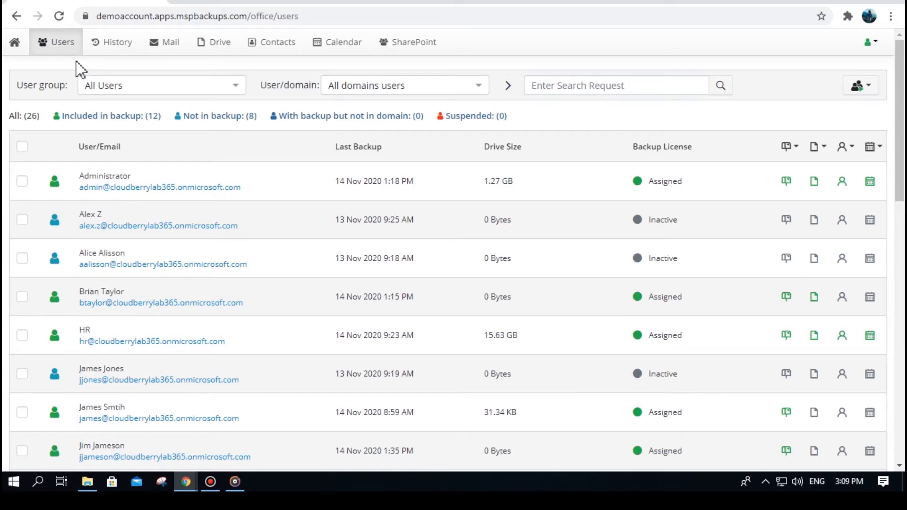
click(222, 44)
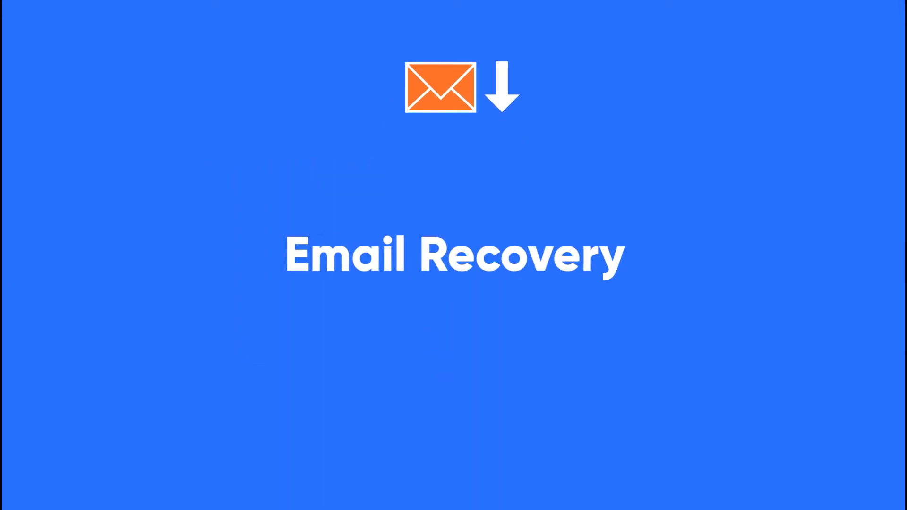
Try to restore the Administrator's entire mailbox to another account, and go back to the backed-up mail
click(386, 154)
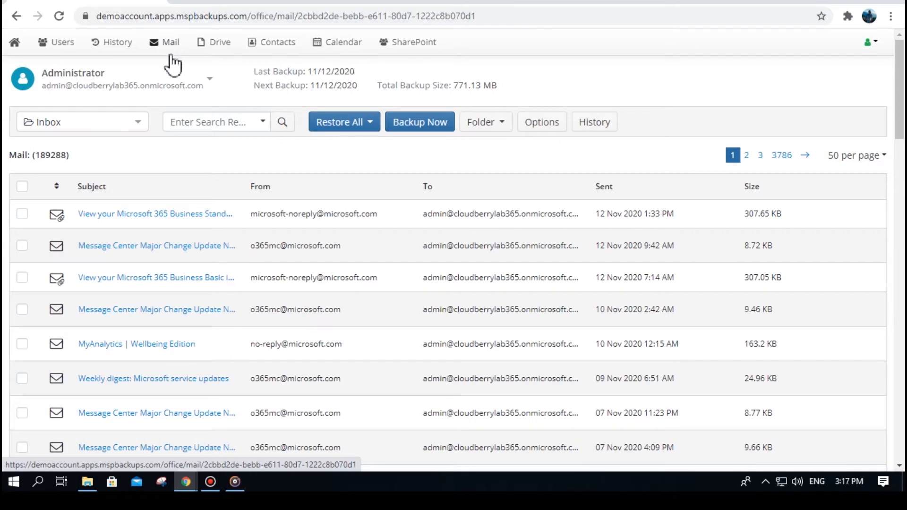
click(372, 128)
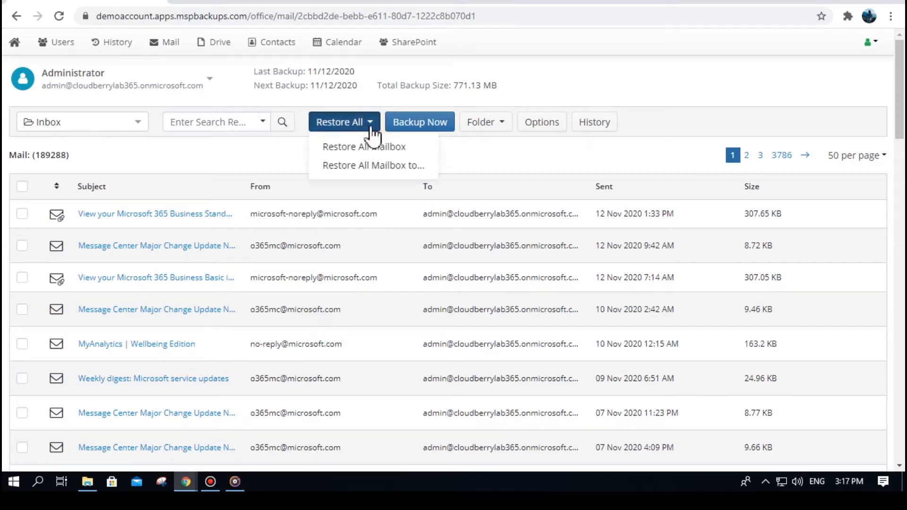
click(408, 165)
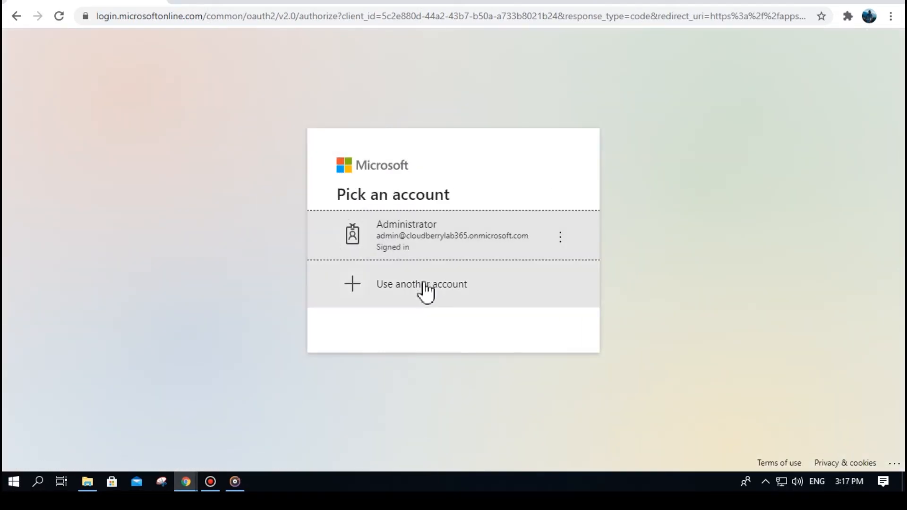
click(20, 21)
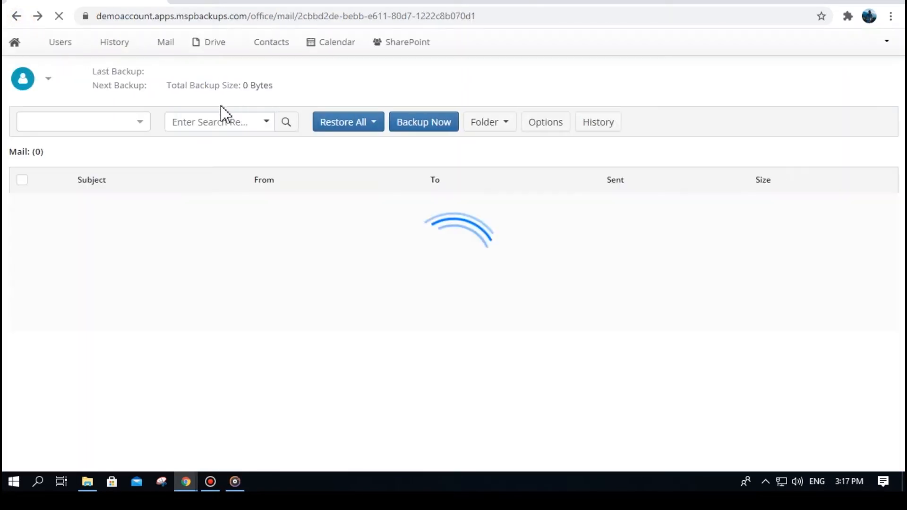
Show the Inbox folder of the Administrator's mail backup and examine the restore options for that folder
click(135, 127)
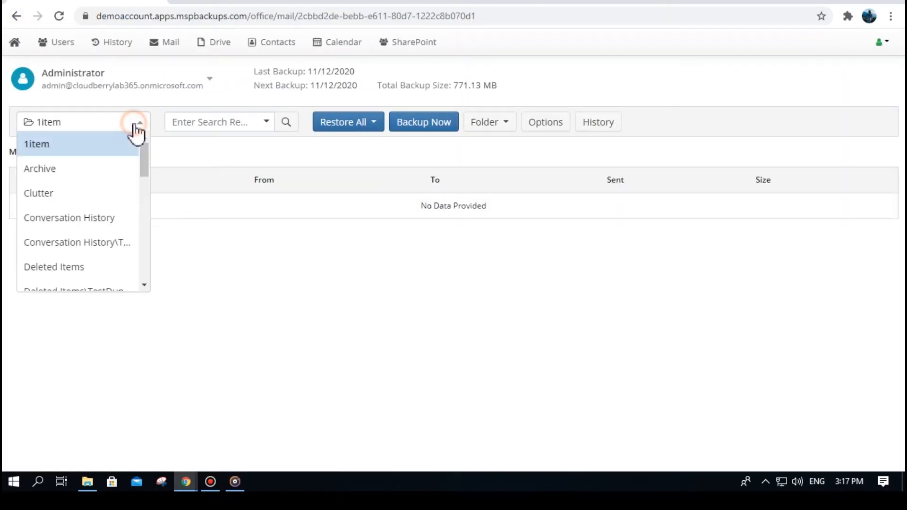
scroll(115, 184, down, 2)
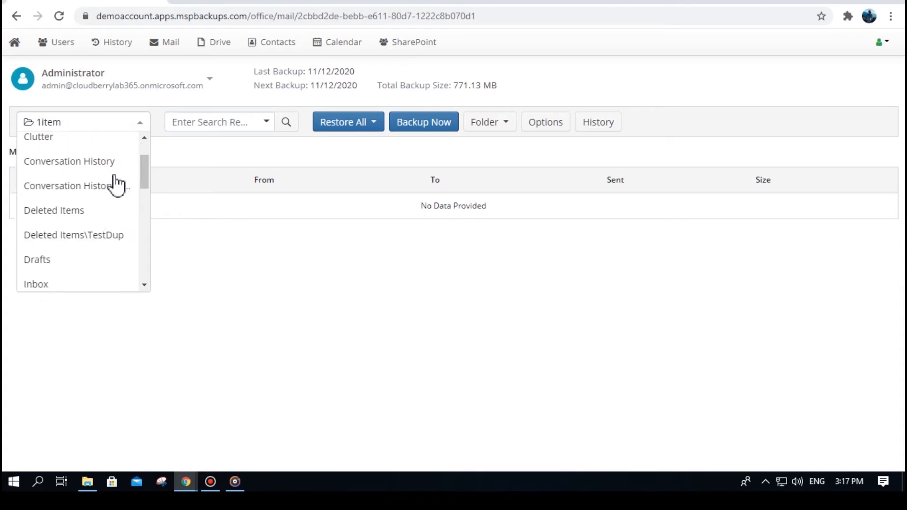
click(91, 276)
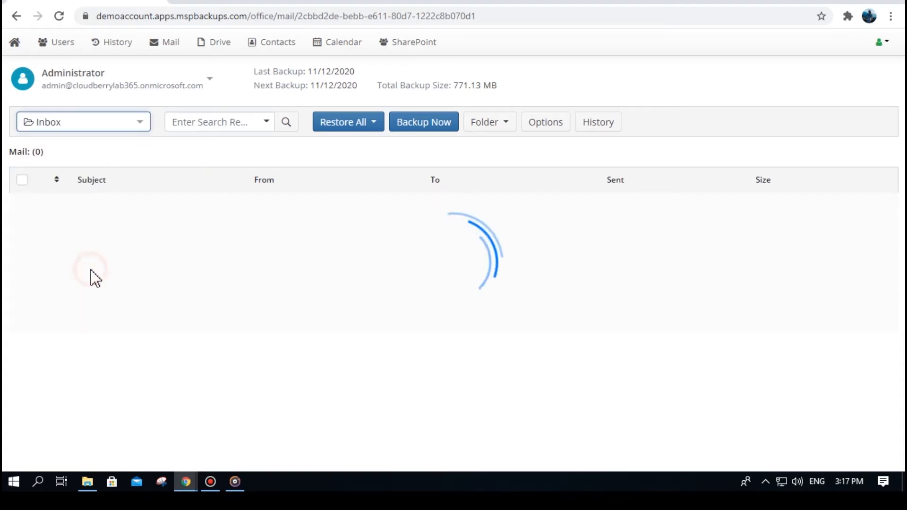
click(502, 130)
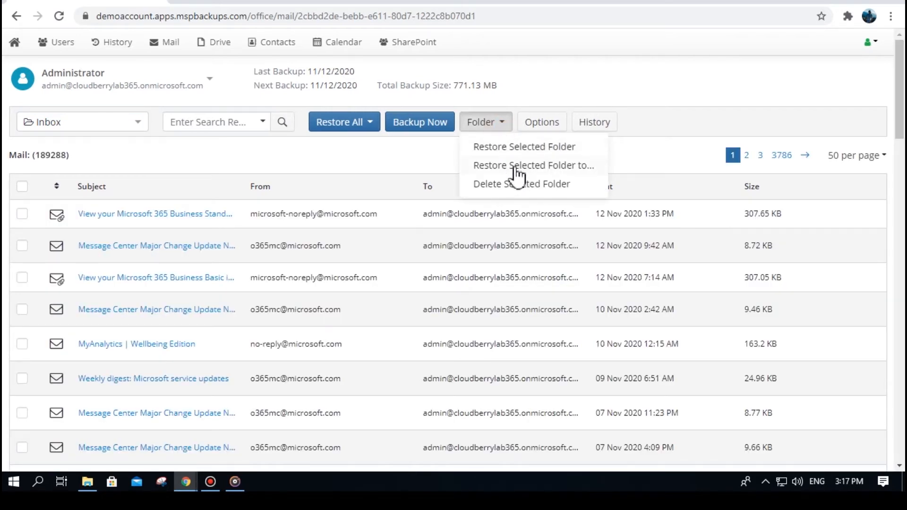
click(493, 126)
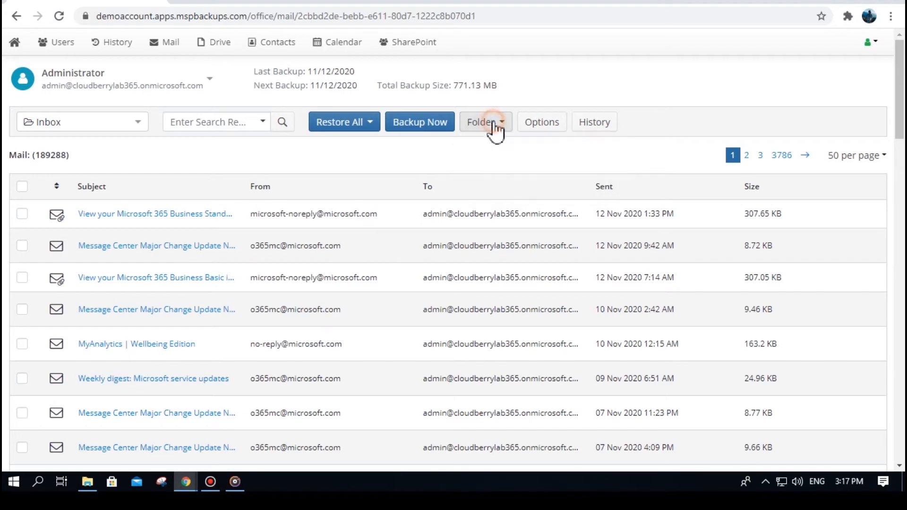
Select the first three messages in the backed-up Inbox, and toggle the selection of all messages on the page
click(23, 217)
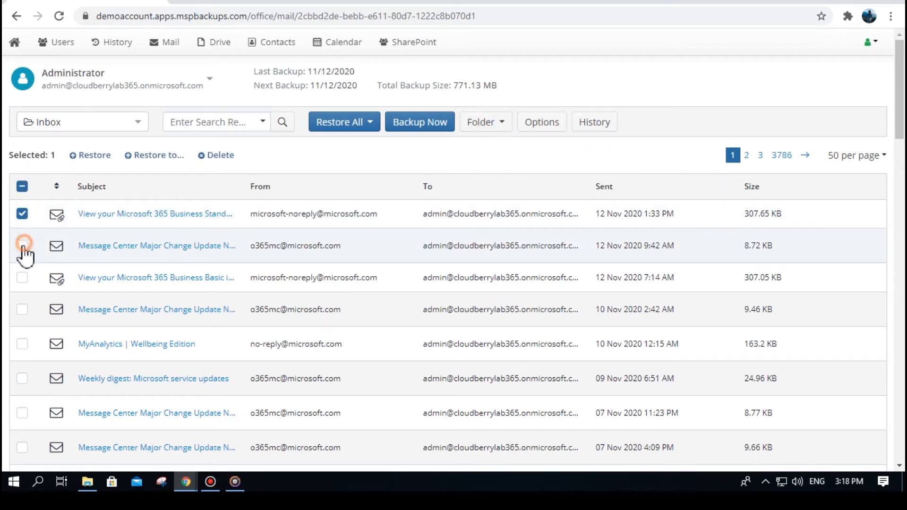
click(22, 246)
click(22, 279)
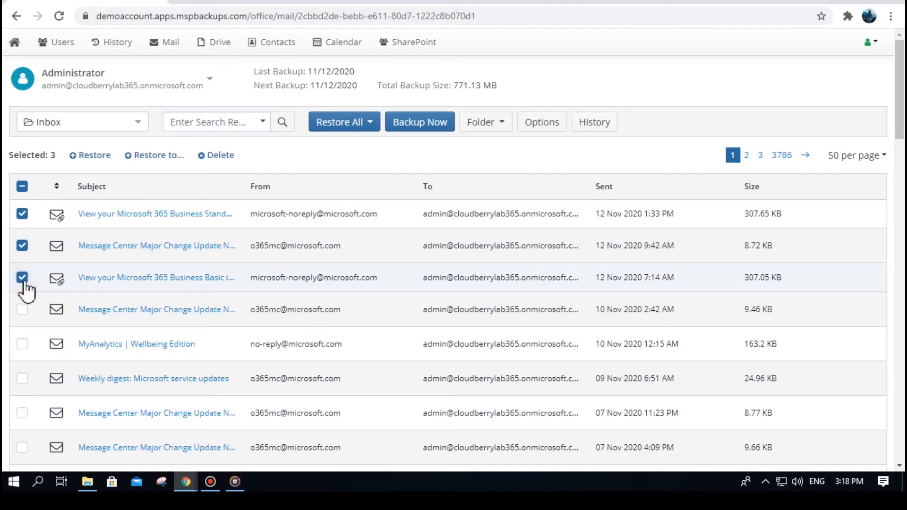
click(848, 162)
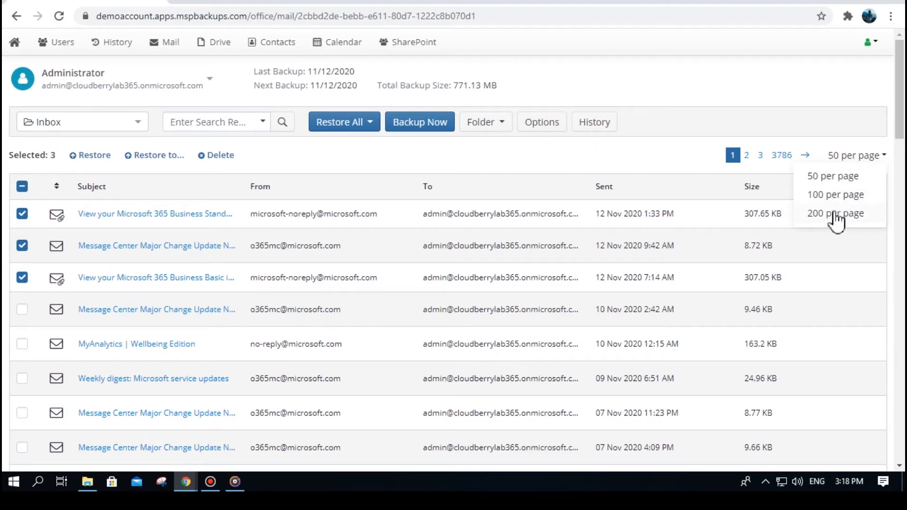
click(840, 155)
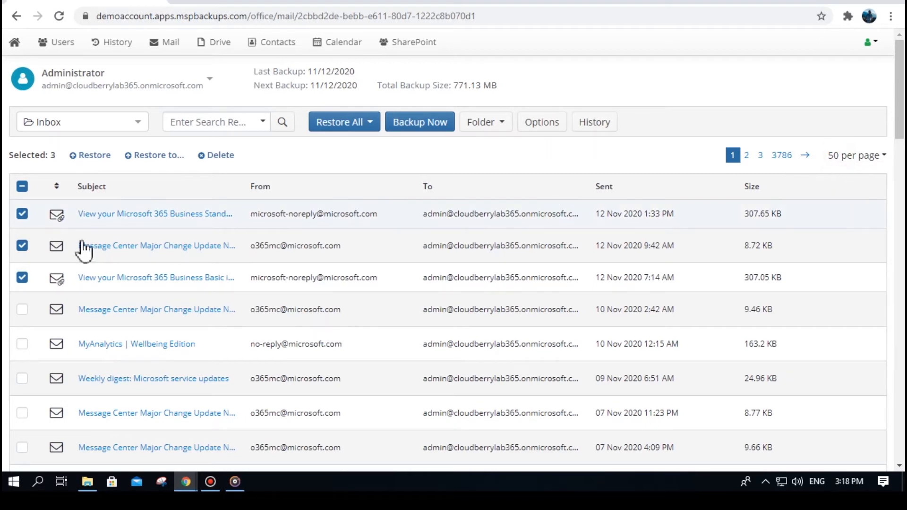
click(23, 187)
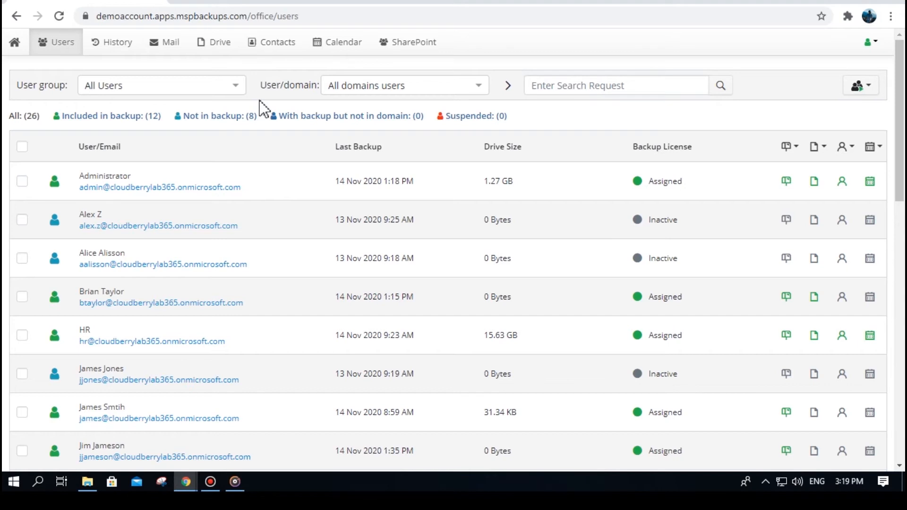
Open the Administrator's contacts backup and view its restore options
click(279, 51)
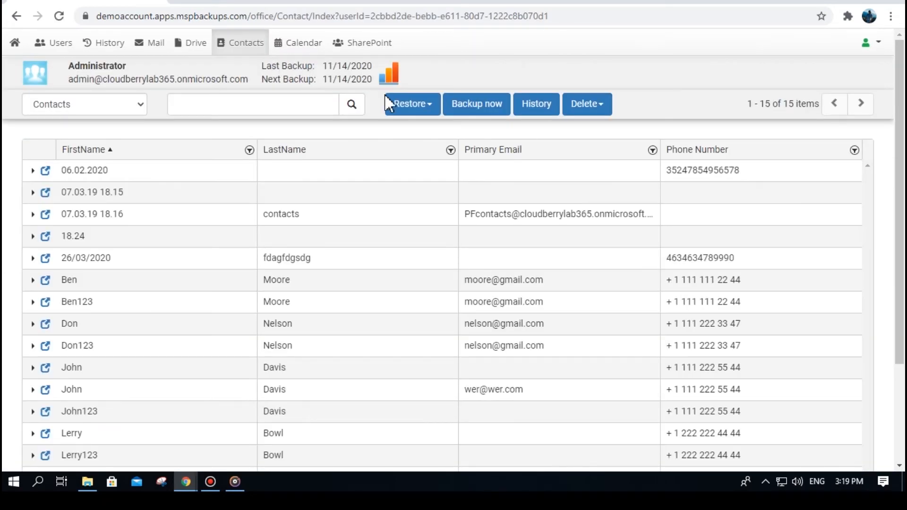
click(417, 109)
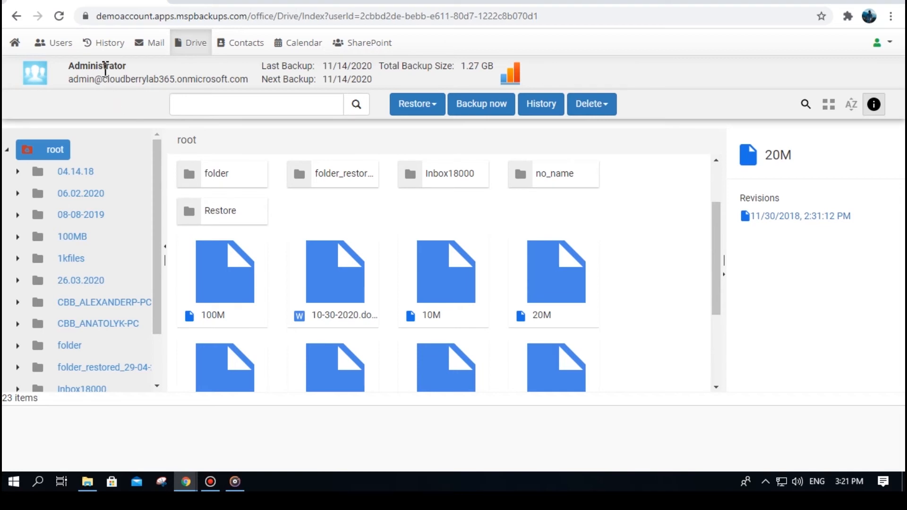
Select the no_name and Inbox18000 folders in the Drive backup to review their restore options, and clear the selection
click(555, 286)
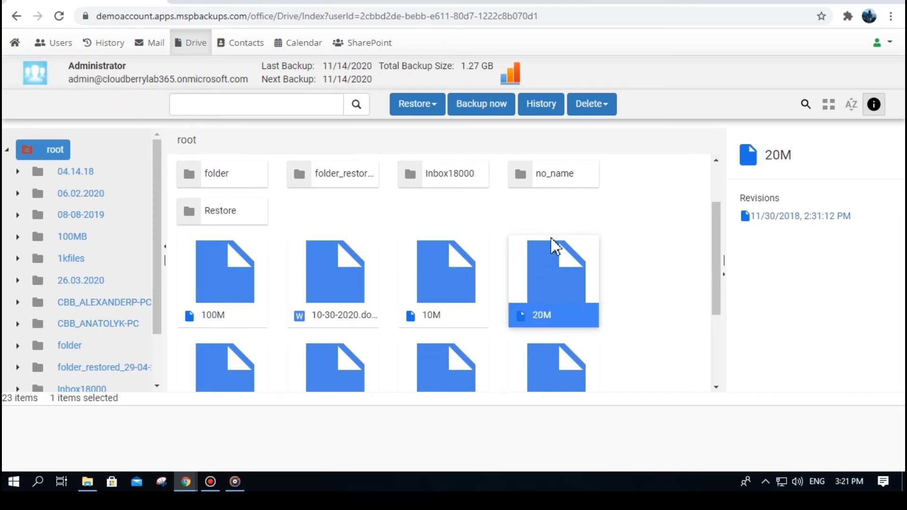
click(552, 174)
ctrl+click(452, 179)
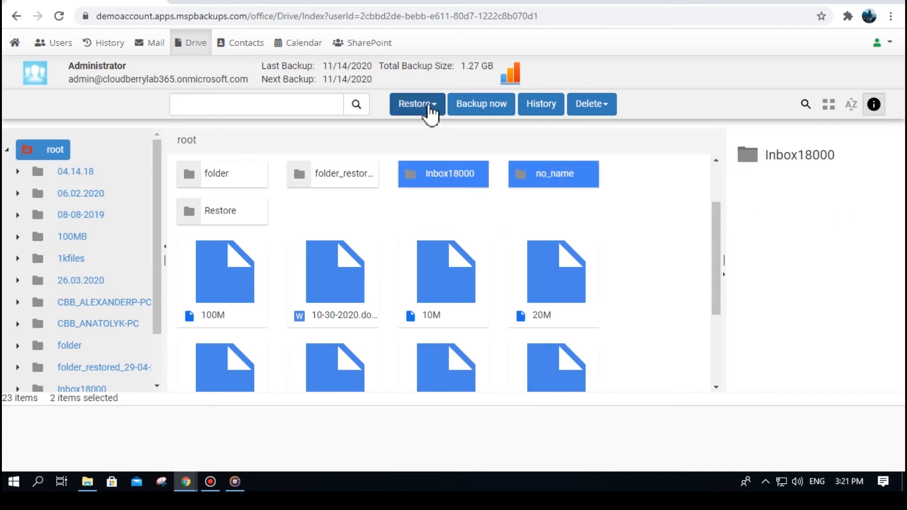
click(431, 105)
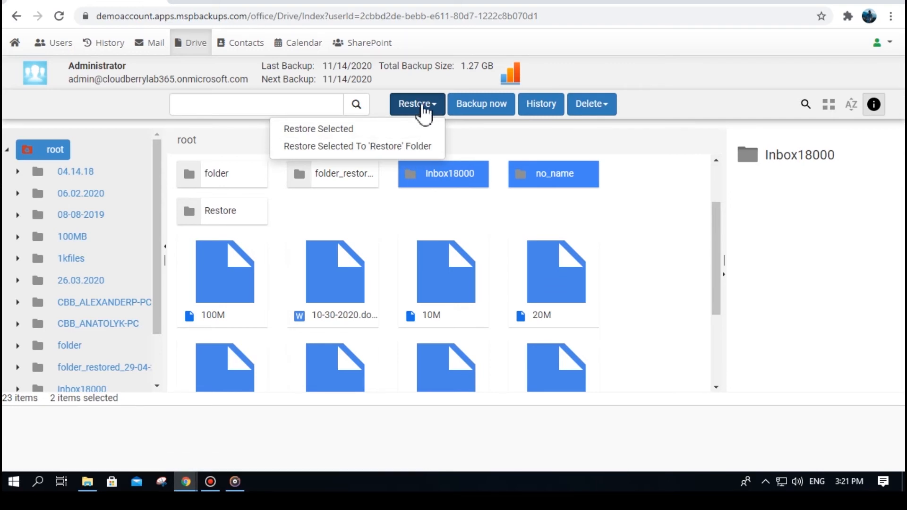
click(423, 107)
click(629, 278)
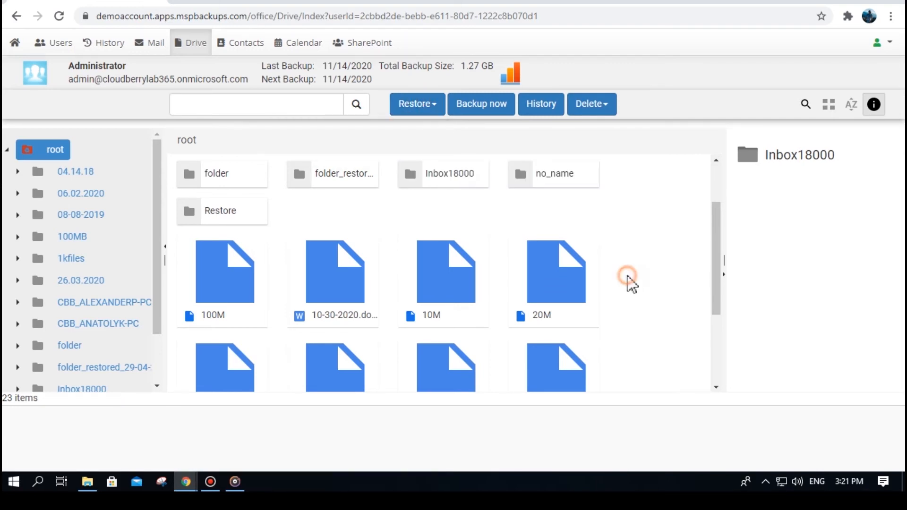
click(560, 297)
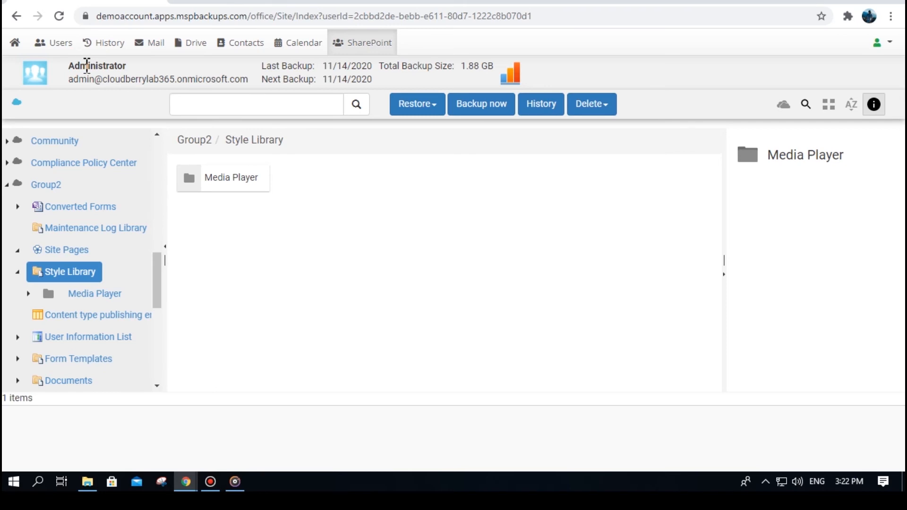
Select the Media Player folder in Group2's SharePoint Style Library and view its restore options
click(236, 183)
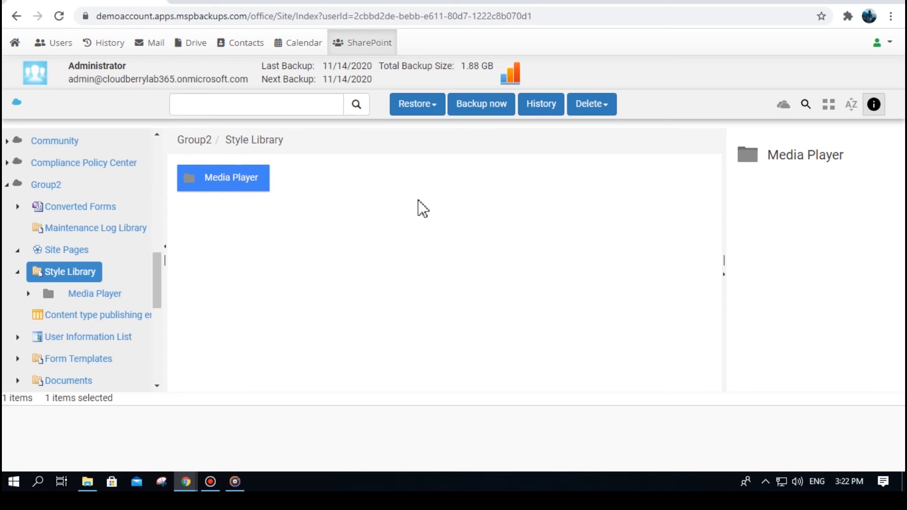
click(432, 114)
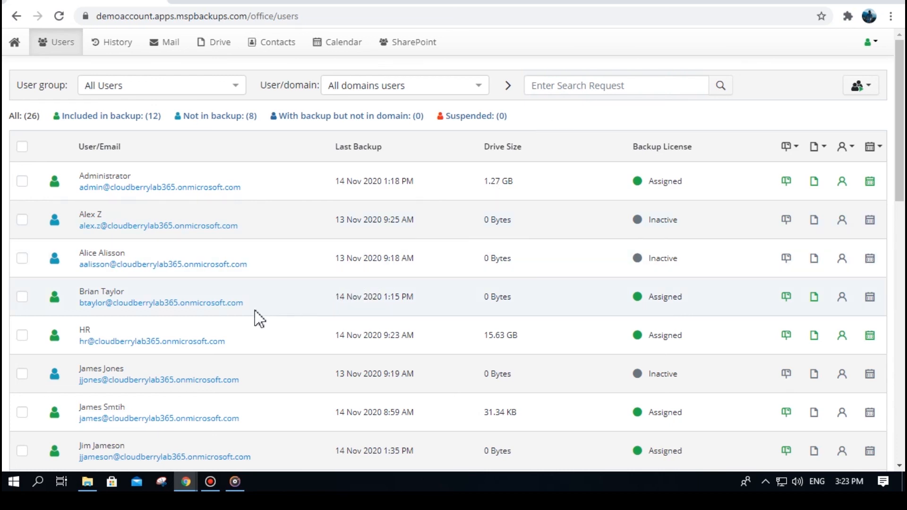
Enable the Restore permission for the fourth user in the users list
click(187, 305)
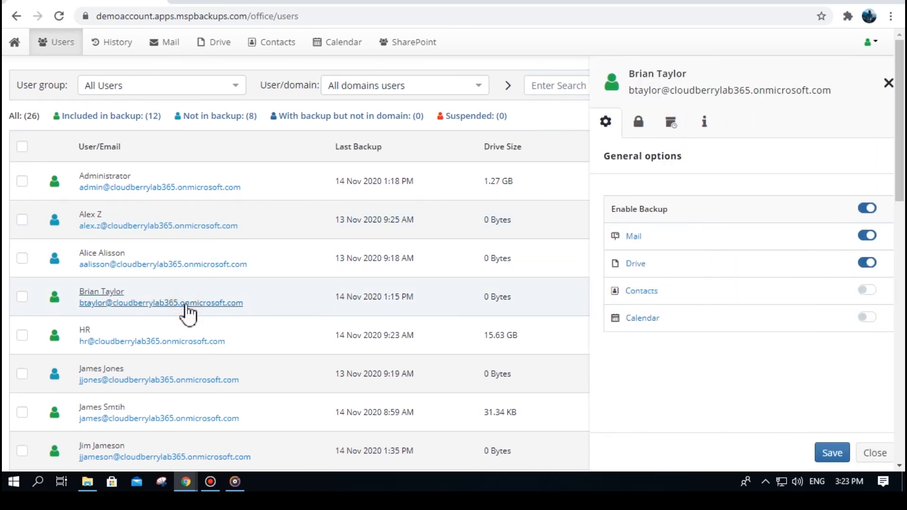
click(625, 125)
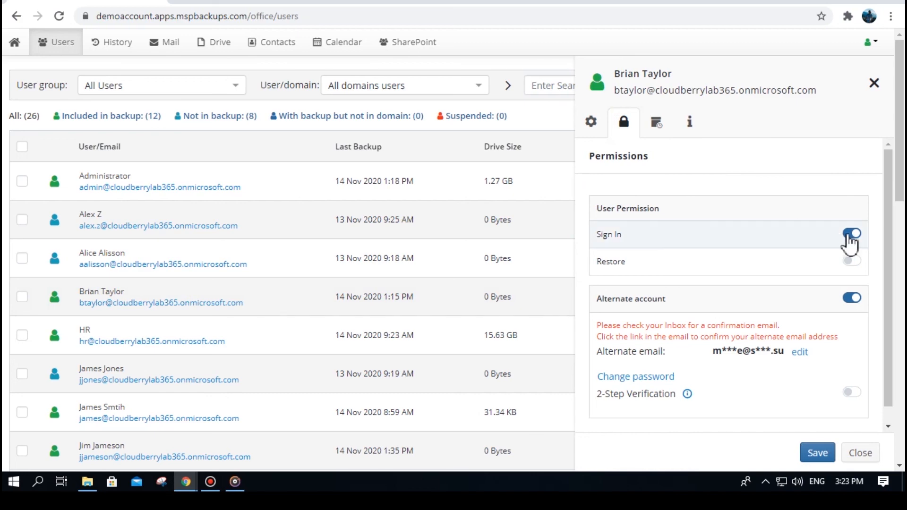
click(853, 261)
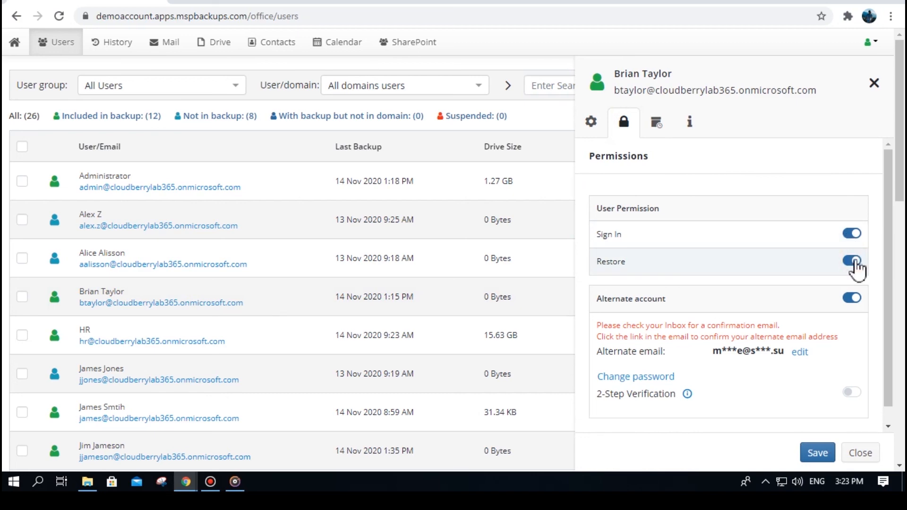